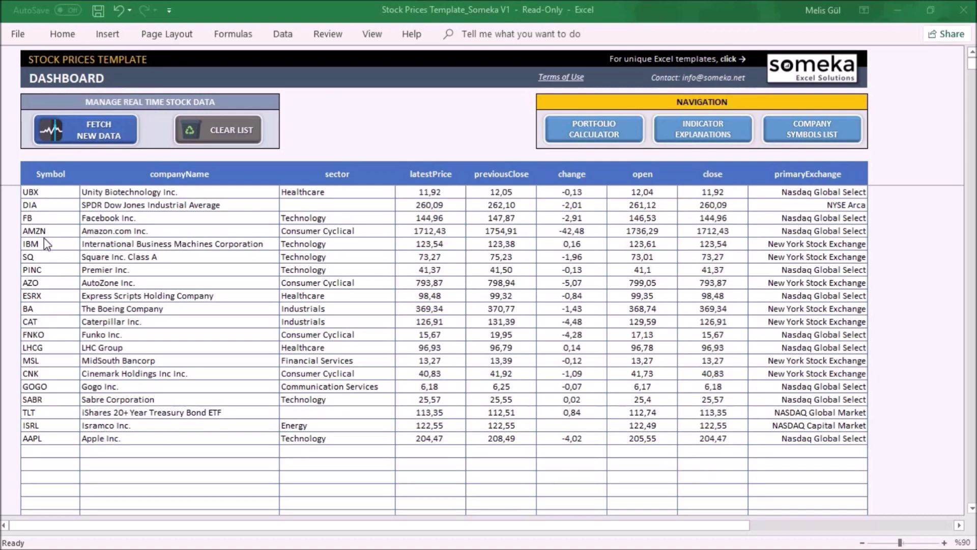
- Clear all symbols and quotes from the dashboard's stock list, confirming Yes in the Clear list dialog
{"action": "left_click", "coordinate": [56, 191]}
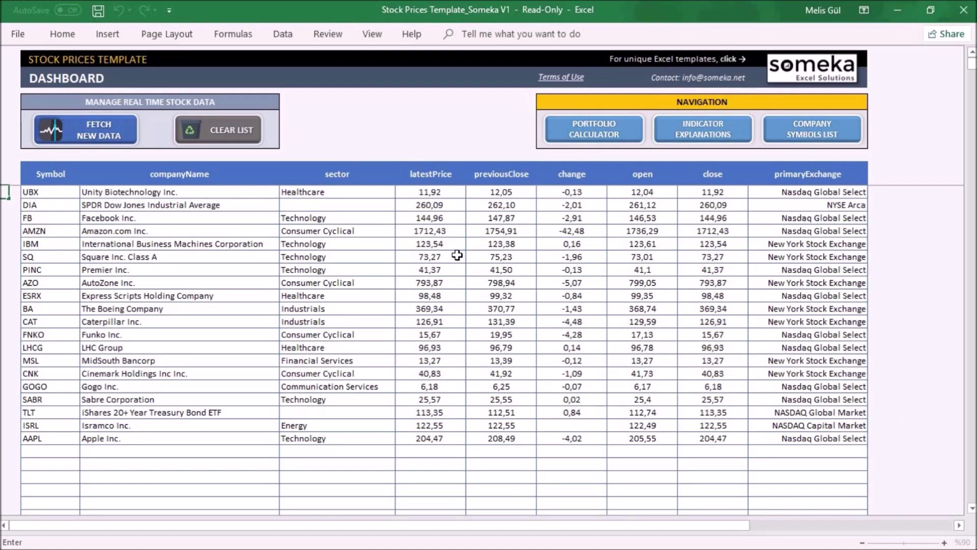
{"action": "left_click", "coordinate": [242, 132]}
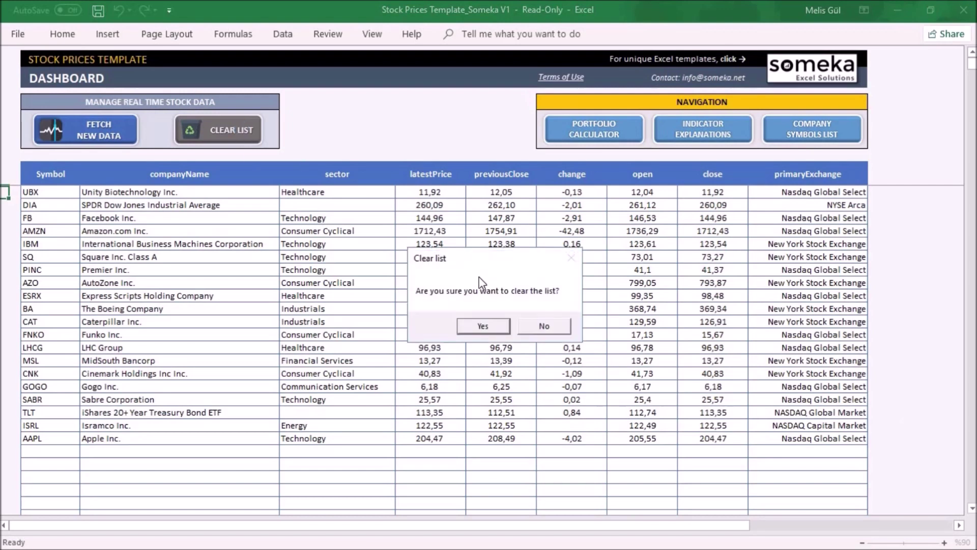
{"action": "left_click", "coordinate": [482, 326]}
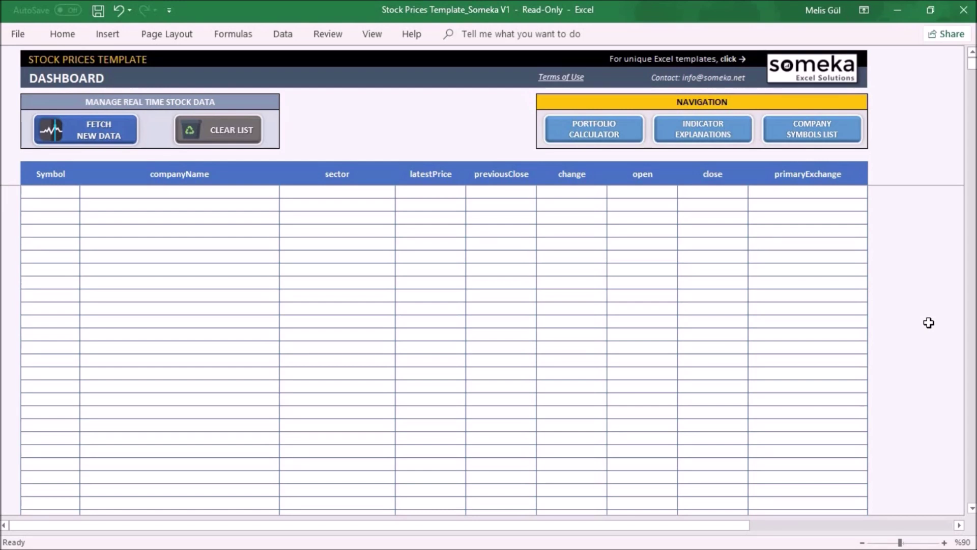
{"action": "left_click", "coordinate": [70, 195]}
- Enter the ticker symbols AAPLE, AMZN and IBM down the dashboard's Symbol column
{"action": "type", "text": "A"}
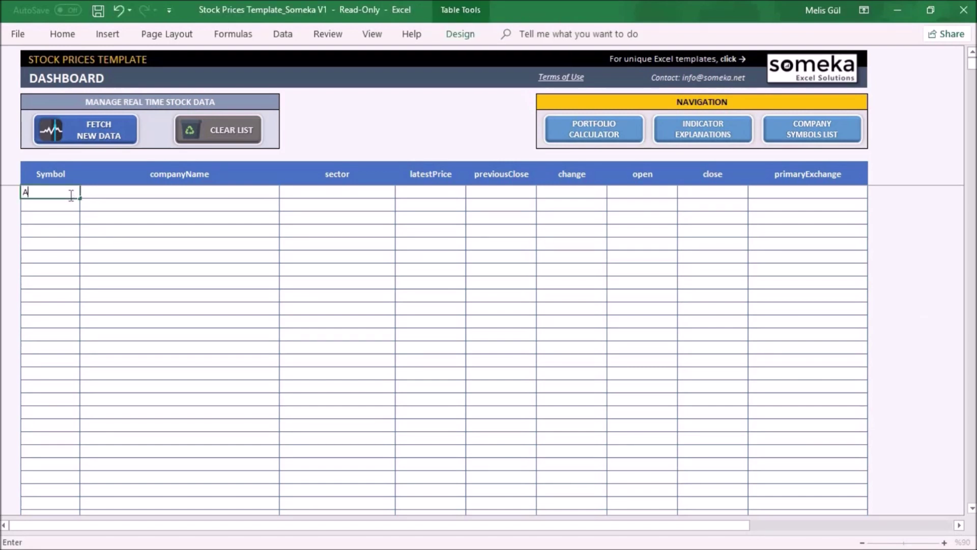
{"action": "type", "text": "APLE"}
{"action": "key", "text": "Return"}
{"action": "key", "text": "Return"}
{"action": "type", "text": "AM"}
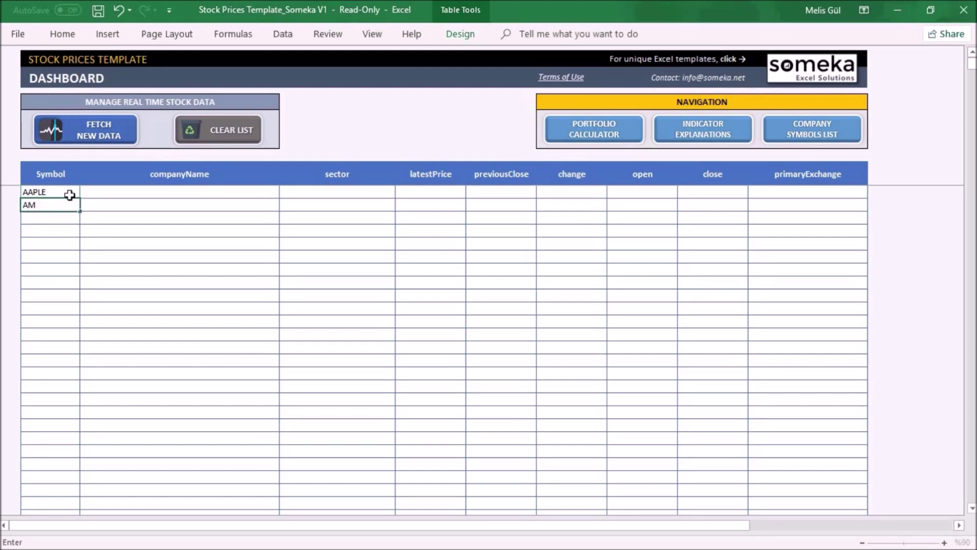
{"action": "type", "text": "ZN"}
{"action": "key", "text": "Return"}
{"action": "type", "text": "IBM"}
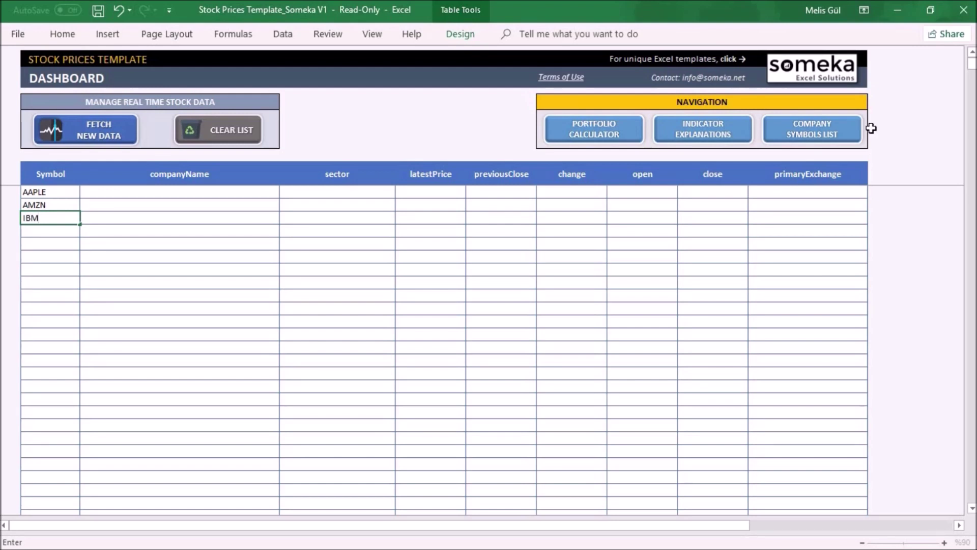
{"action": "left_click", "coordinate": [826, 135]}
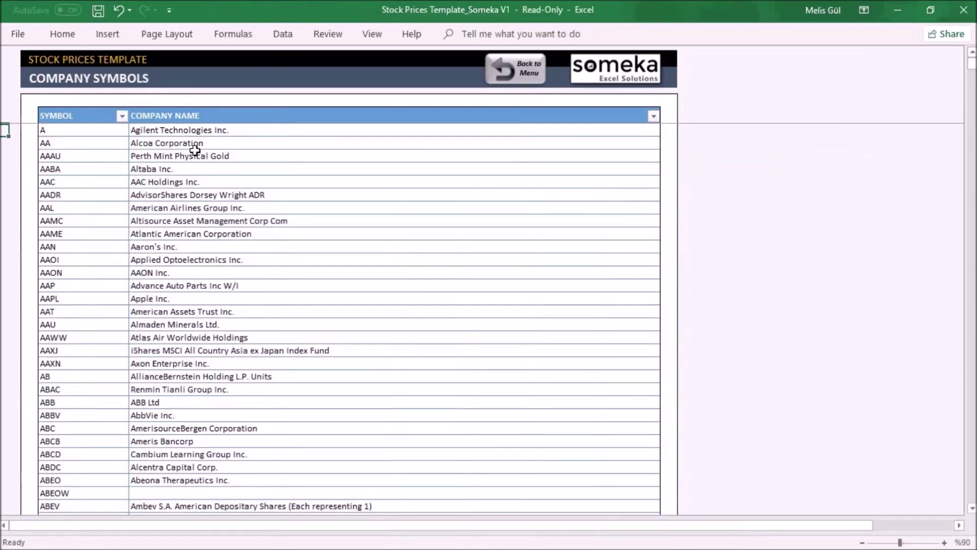
- Filter the Company Symbols list by company name 'APPLE' down to Apple Inc., revealing its symbol AAPL
{"action": "left_click", "coordinate": [654, 117]}
{"action": "left_click", "coordinate": [524, 240]}
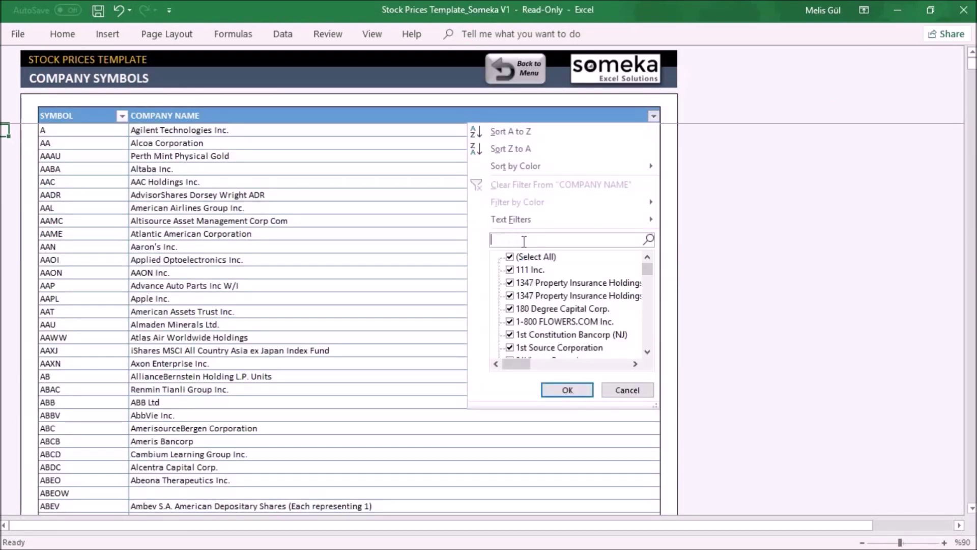
{"action": "type", "text": "APPLE"}
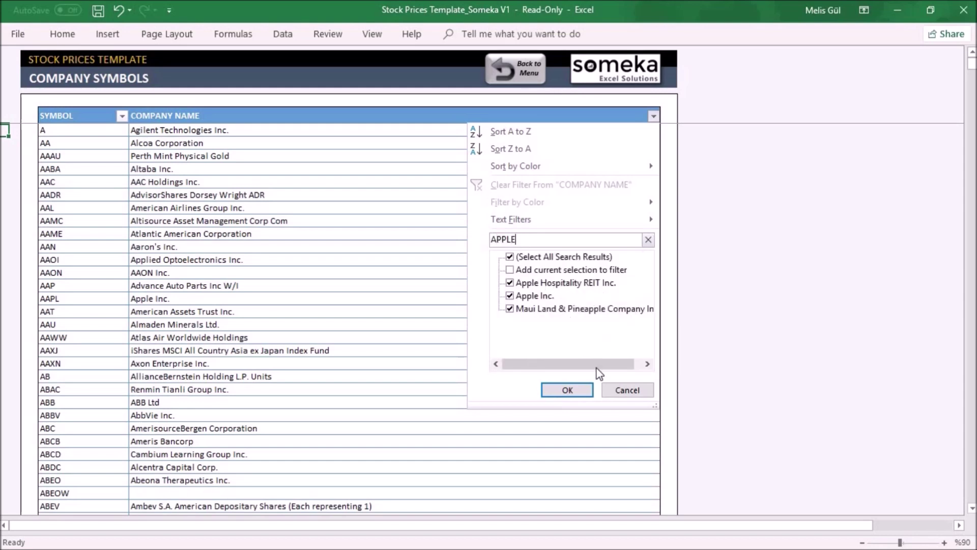
{"action": "left_click", "coordinate": [510, 257]}
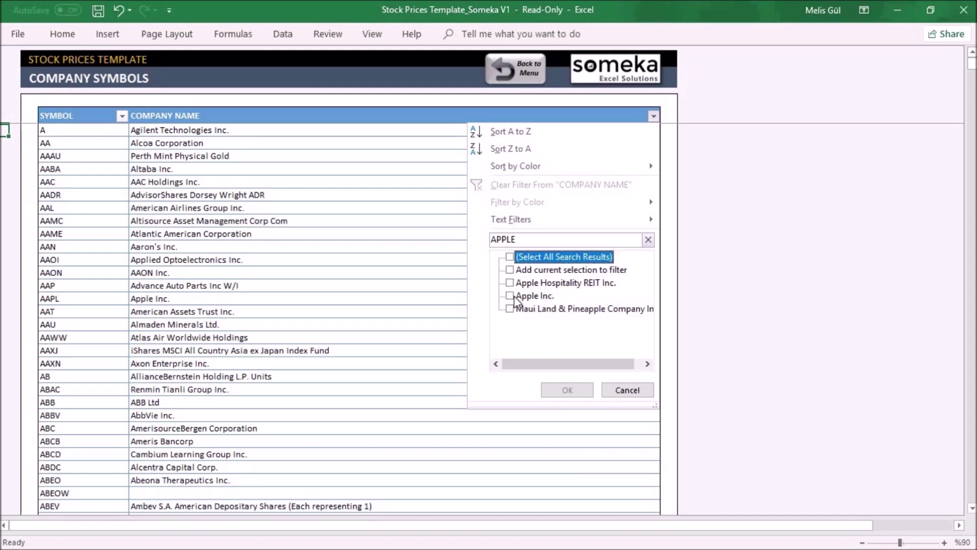
{"action": "left_click", "coordinate": [510, 296]}
{"action": "left_click", "coordinate": [567, 390]}
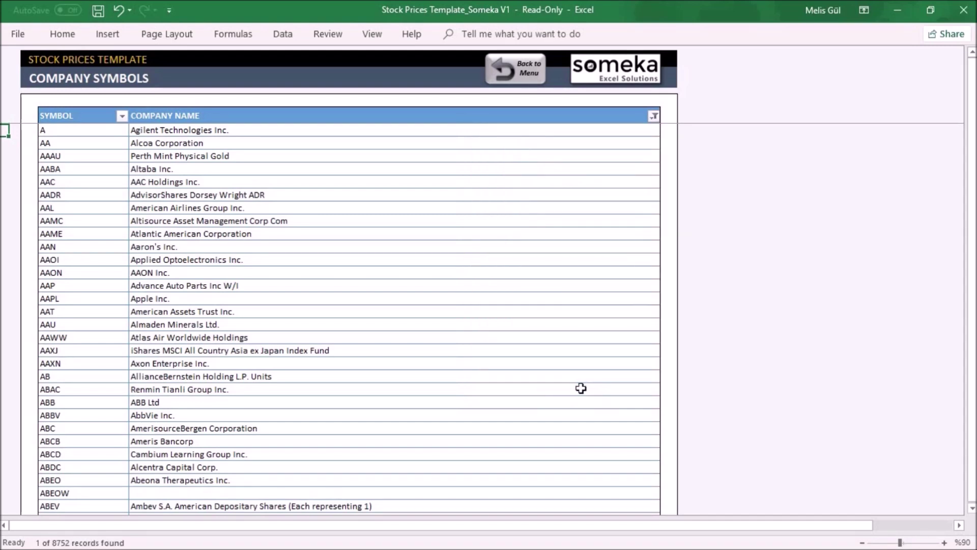
{"action": "left_click", "coordinate": [107, 132]}
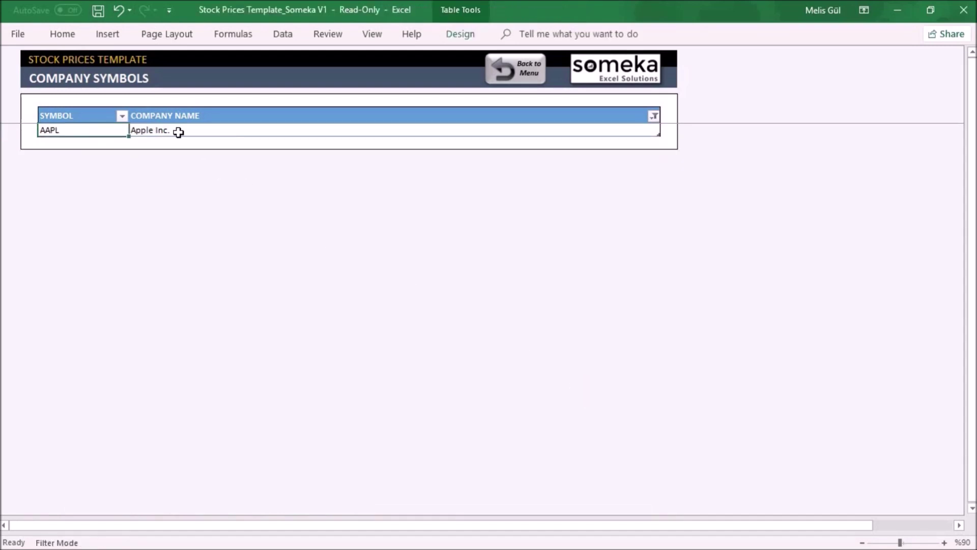
{"action": "left_click", "coordinate": [507, 69]}
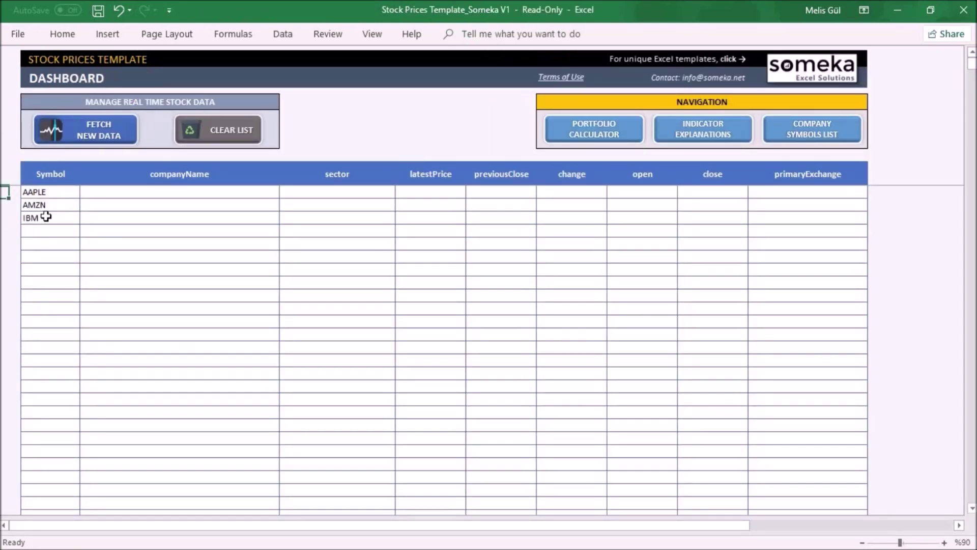
- Review the companyName indicator choices and the Indicator Explanations, then return to the Dashboard
{"action": "left_click", "coordinate": [159, 177]}
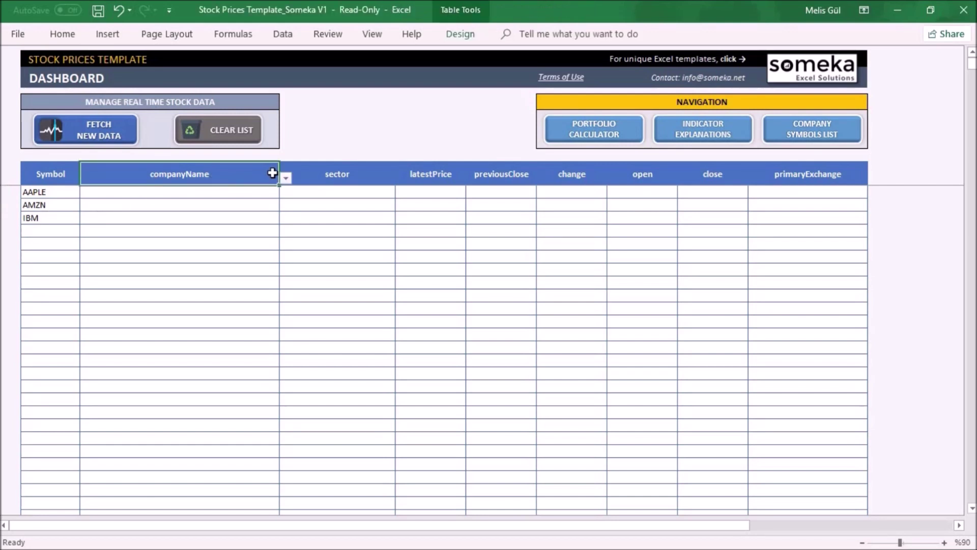
{"action": "left_click", "coordinate": [286, 178]}
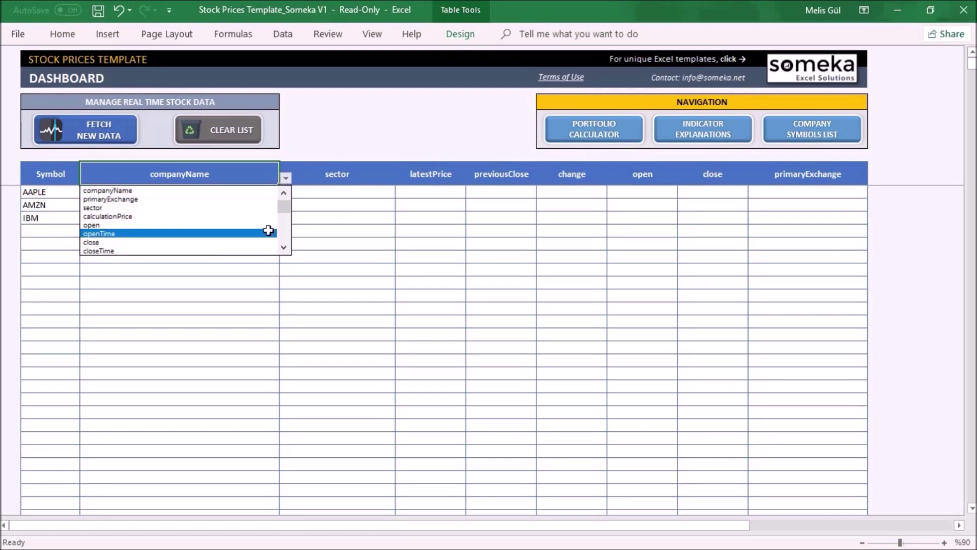
{"action": "left_click", "coordinate": [713, 142]}
{"action": "left_click", "coordinate": [714, 144]}
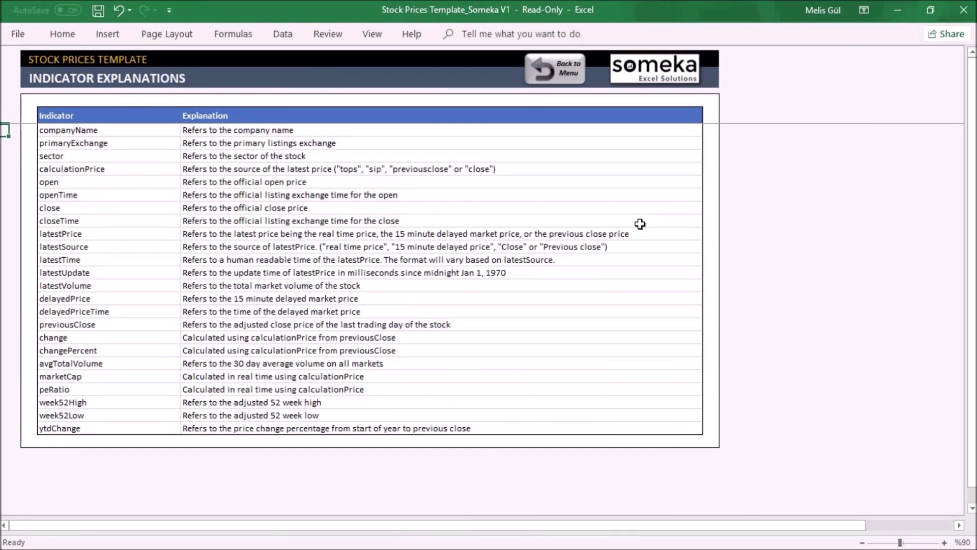
{"action": "left_click", "coordinate": [565, 71]}
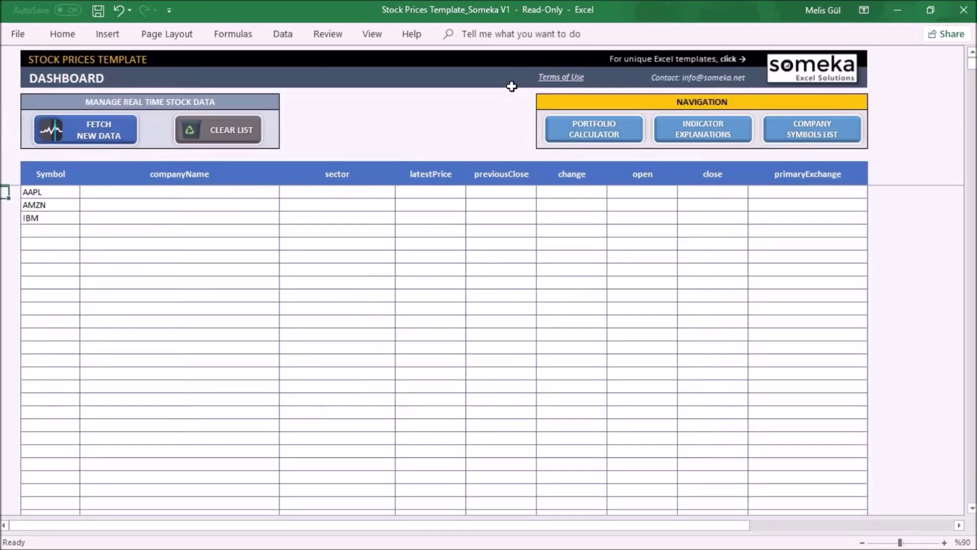
- Fetch live quotes for AAPL, AMZN and IBM, bringing AAPL's latest price to 178,58
{"action": "left_click", "coordinate": [95, 136]}
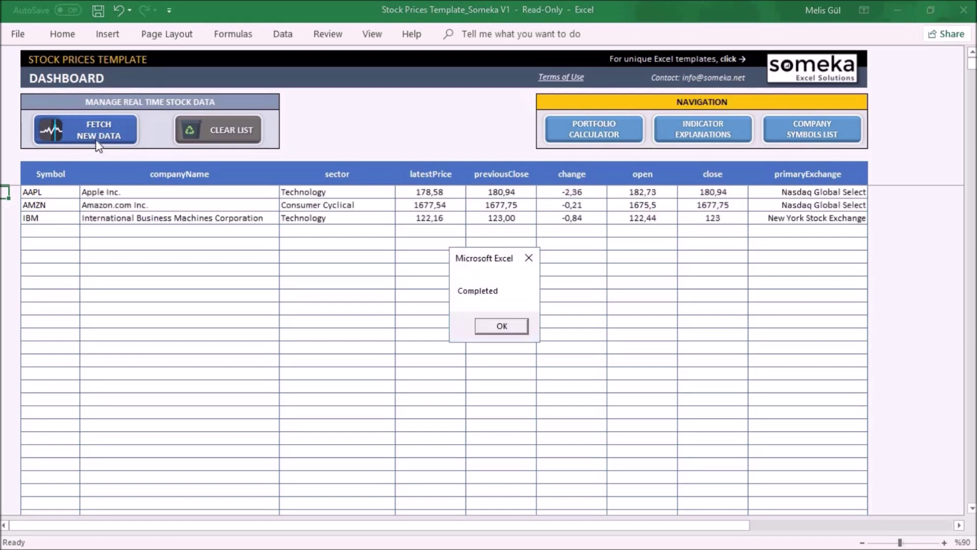
{"action": "left_click", "coordinate": [509, 328]}
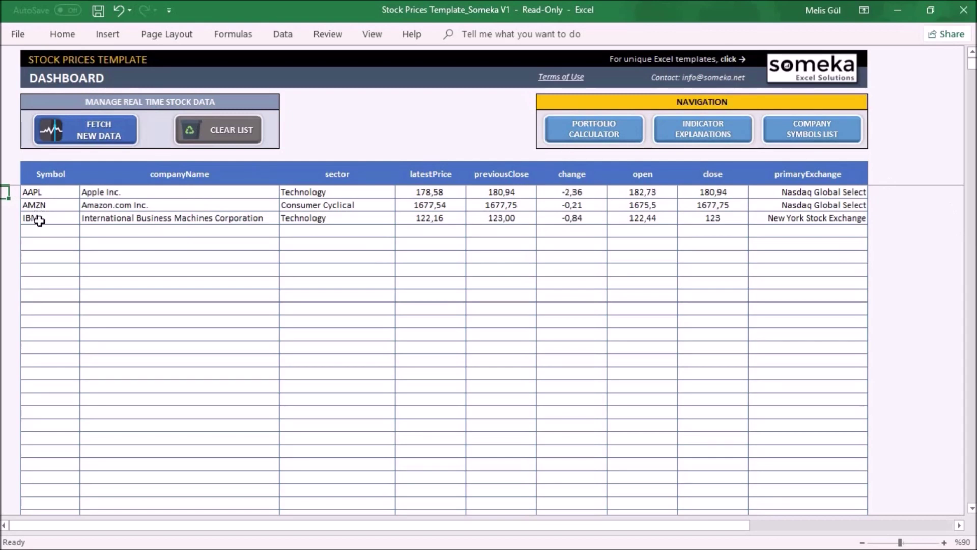
{"action": "left_click", "coordinate": [558, 133]}
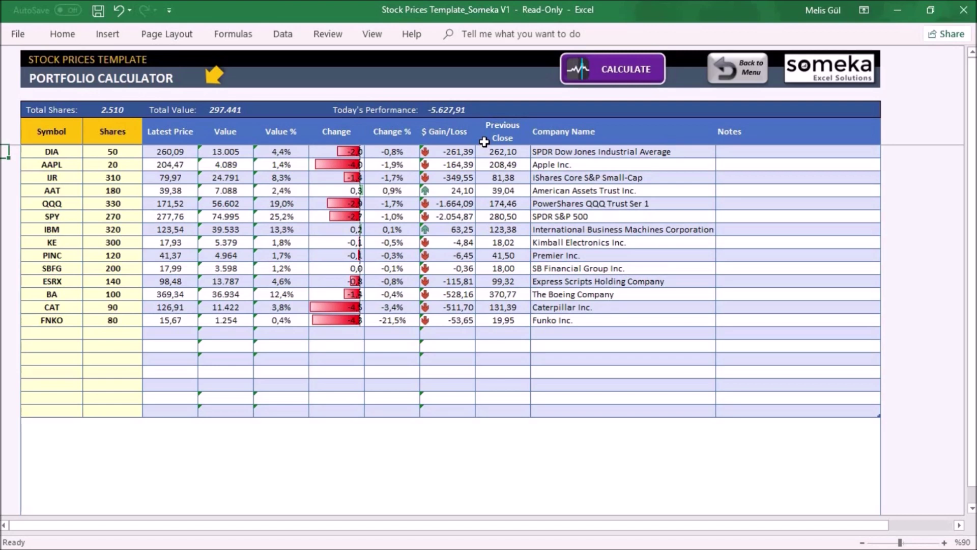
- Delete the sample symbols and share counts from DIA to FNKO in the Portfolio Calculator
{"action": "left_click_drag", "start_coordinate": [48, 151], "coordinate": [115, 320]}
{"action": "key", "text": "Delete"}
{"action": "left_click", "coordinate": [582, 75]}
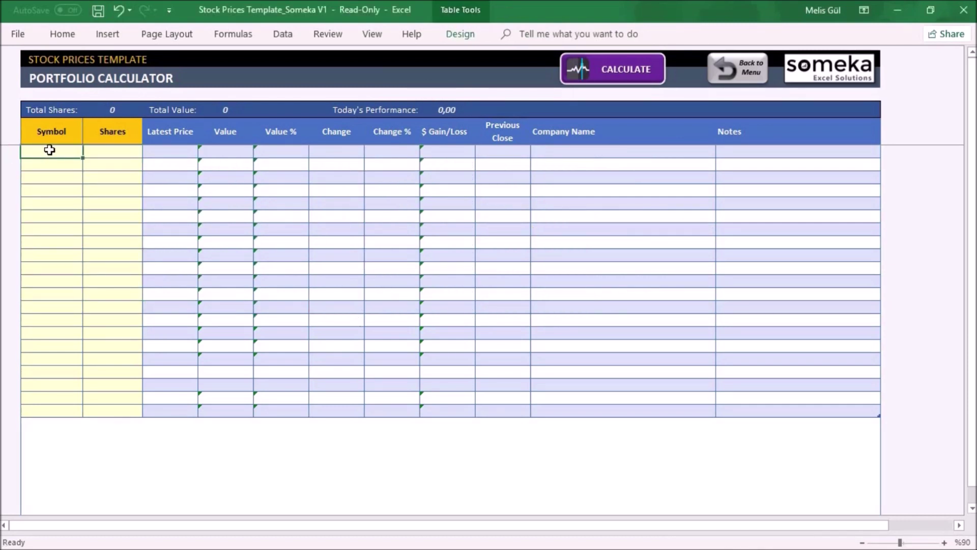
- Enter the symbols AAPL, AMZN and IBM in the Portfolio Calculator's Symbol column
{"action": "type", "text": "AAPL"}
{"action": "key", "text": "Return"}
{"action": "type", "text": "AMZN"}
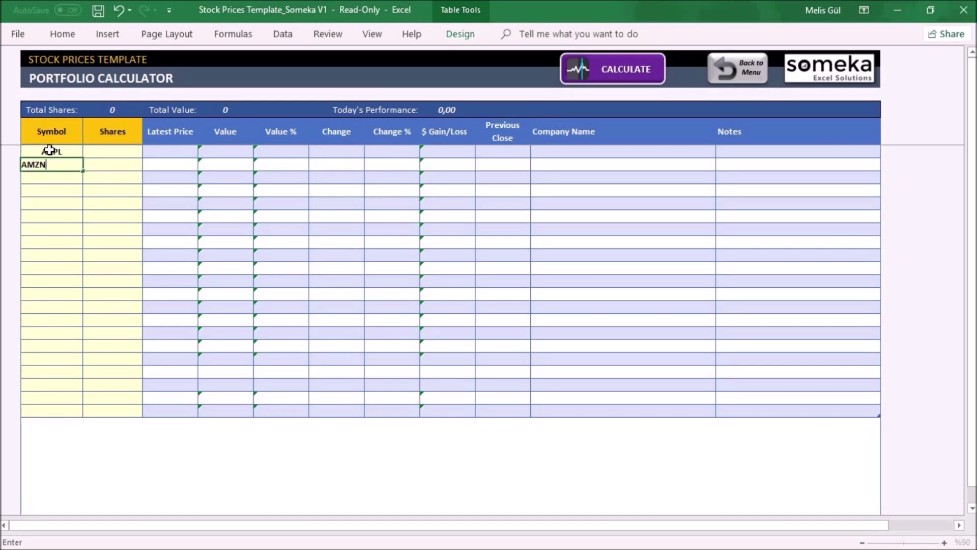
{"action": "key", "text": "Return"}
{"action": "type", "text": "IBM"}
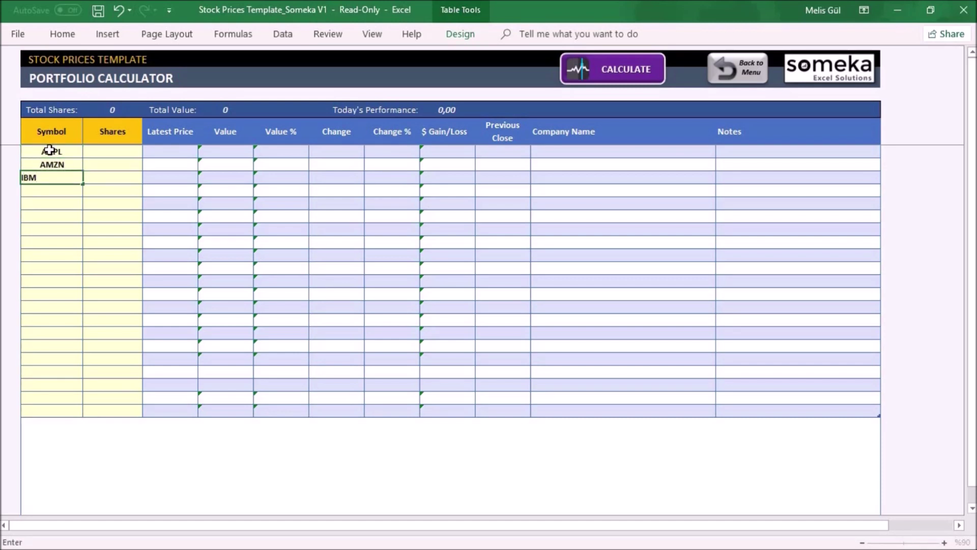
- Enter share counts 20, 50 and 100 for AAPL, AMZN and IBM
{"action": "left_click", "coordinate": [101, 151]}
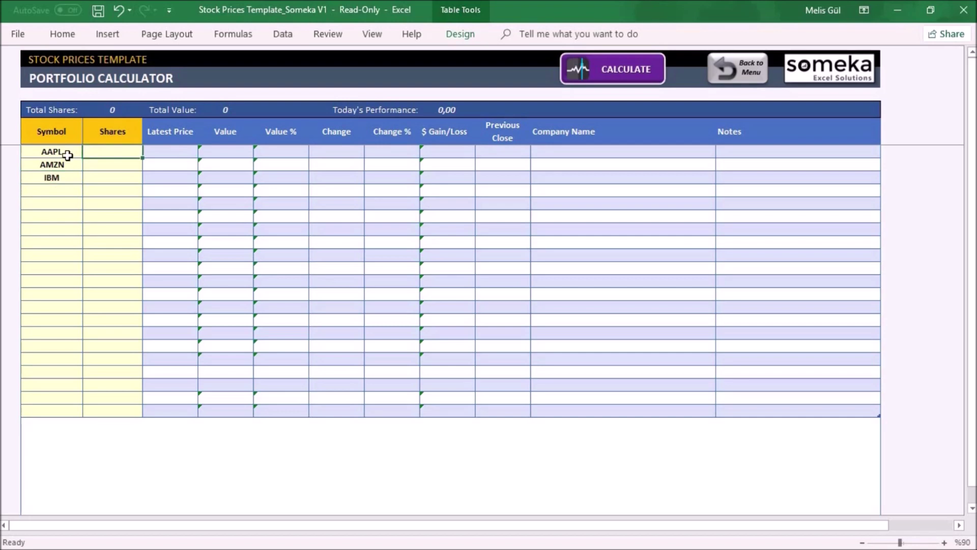
{"action": "type", "text": "20"}
{"action": "key", "text": "Return"}
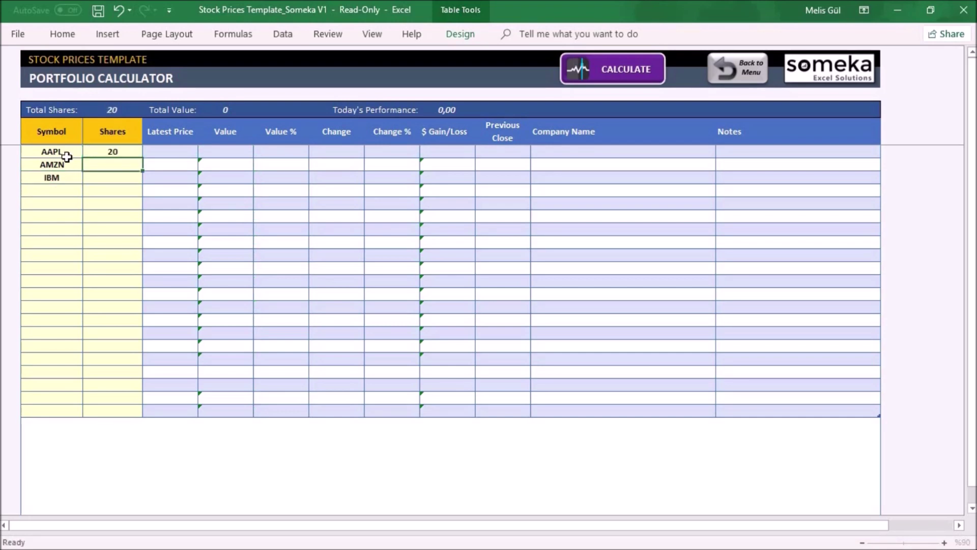
{"action": "type", "text": "50"}
{"action": "key", "text": "Return"}
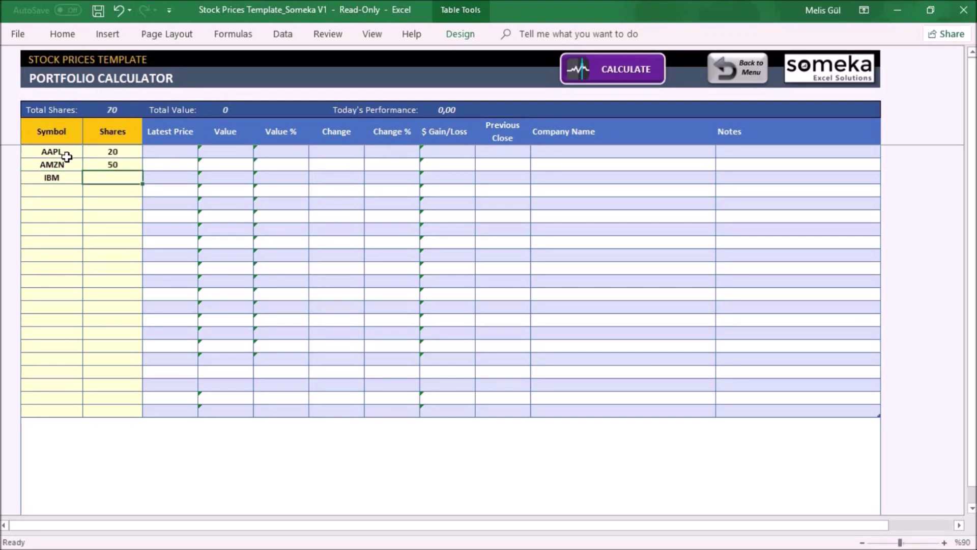
{"action": "type", "text": "100"}
- Calculate the portfolio's prices and gain/loss, totalling 170 shares worth 99.689
{"action": "left_click", "coordinate": [585, 76]}
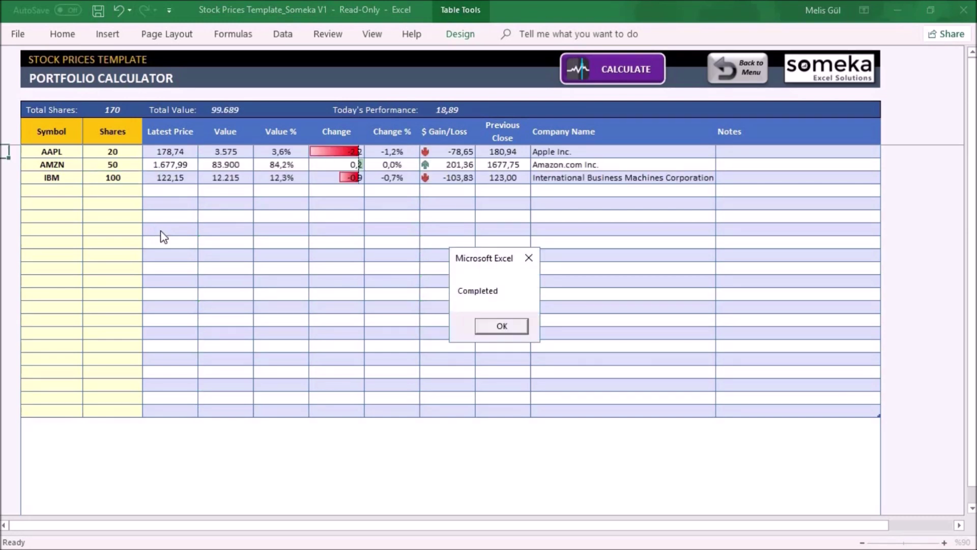
{"action": "left_click", "coordinate": [496, 326]}
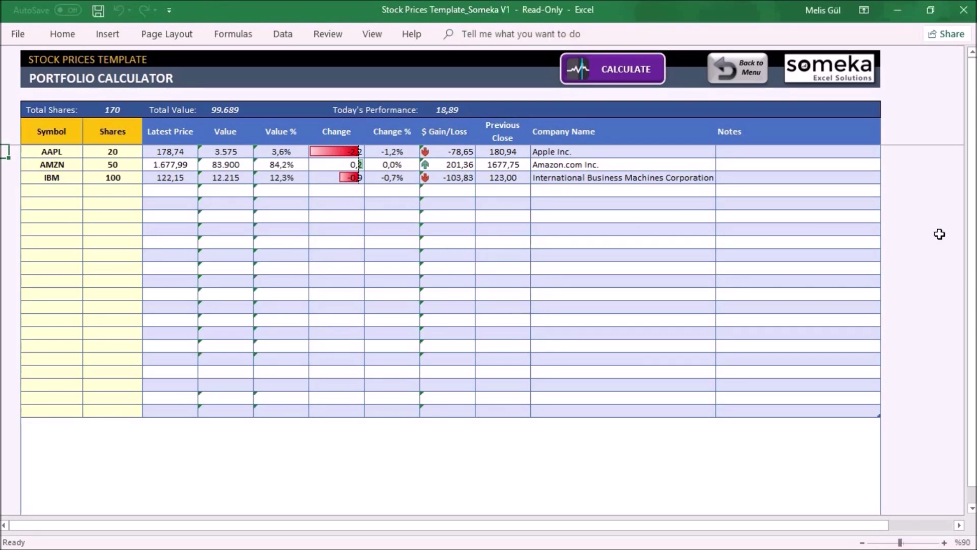
{"action": "left_click", "coordinate": [744, 68]}
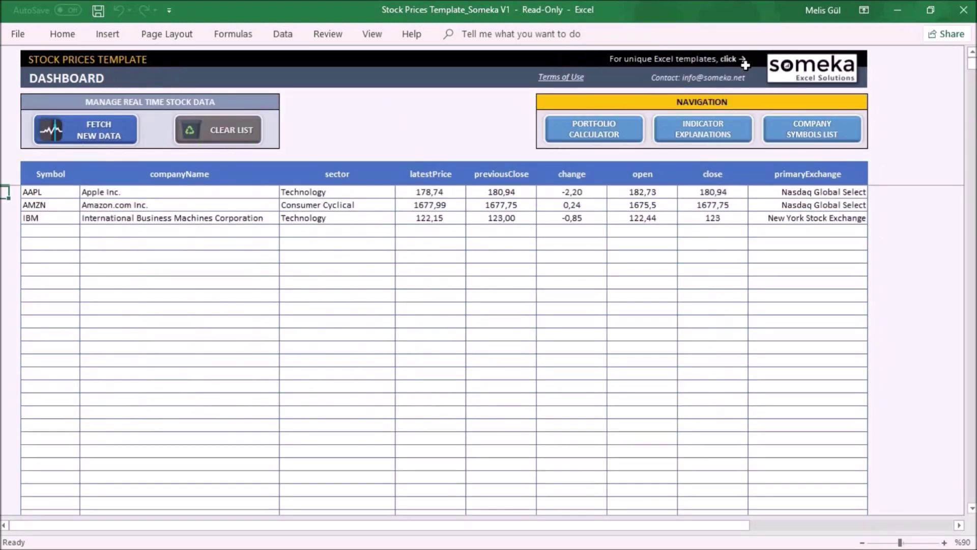